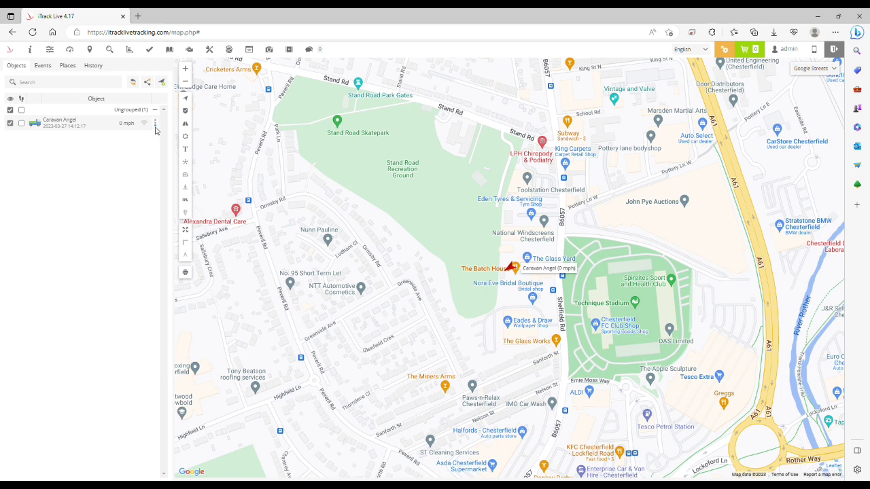
Send the custom GPRS command "setparam 185:86400" to the Caravan Angel object.
{"action": "left_click", "coordinate": [156, 126]}
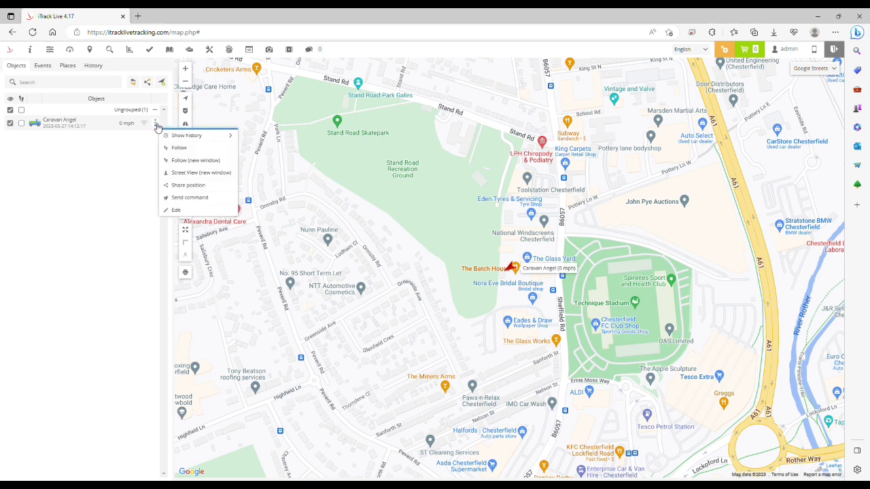
{"action": "left_click", "coordinate": [220, 203]}
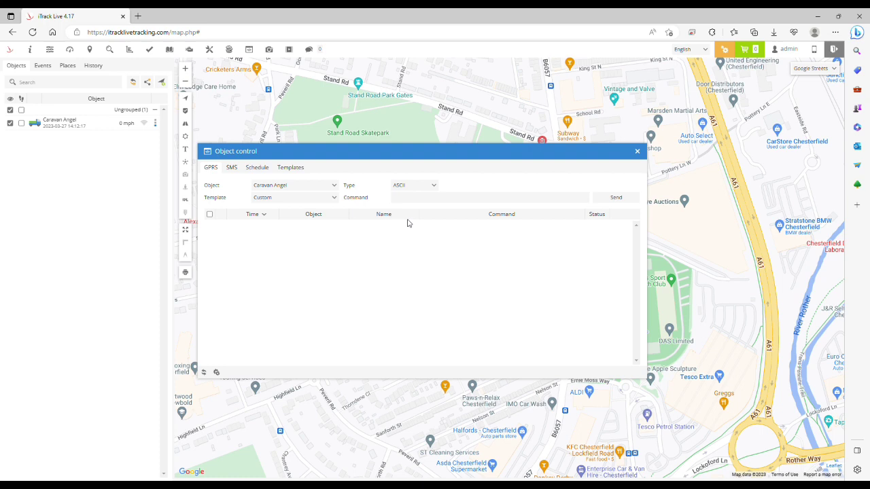
{"action": "left_click", "coordinate": [422, 202]}
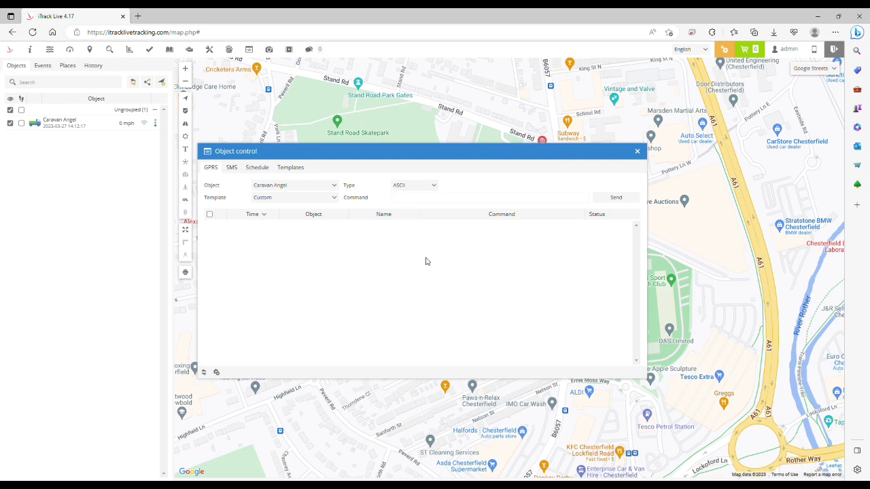
{"action": "type", "text": "setparam 185"}
{"action": "type", "text": "6400"}
{"action": "left_click", "coordinate": [615, 200]}
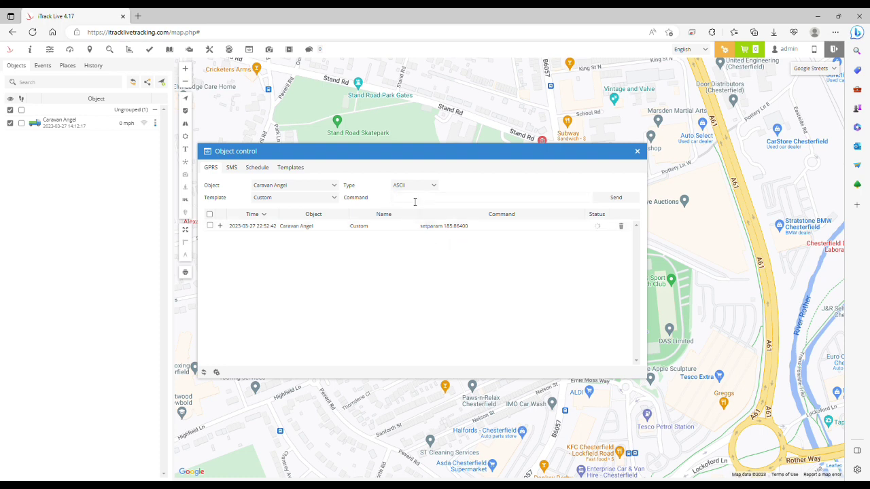
Send a second custom GPRS command, "setparam 186:900", to Caravan Angel.
{"action": "type", "text": "setparam 186"}
{"action": "type", "text": "900"}
{"action": "left_click", "coordinate": [625, 198]}
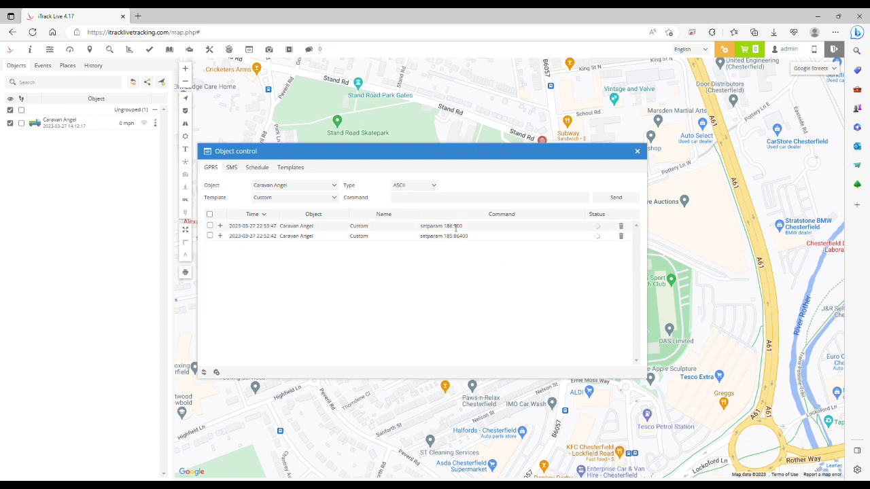
Create a command template named "Parked Tracking Interval" with the command "setparam 185:86400" and save it.
{"action": "left_click", "coordinate": [296, 169]}
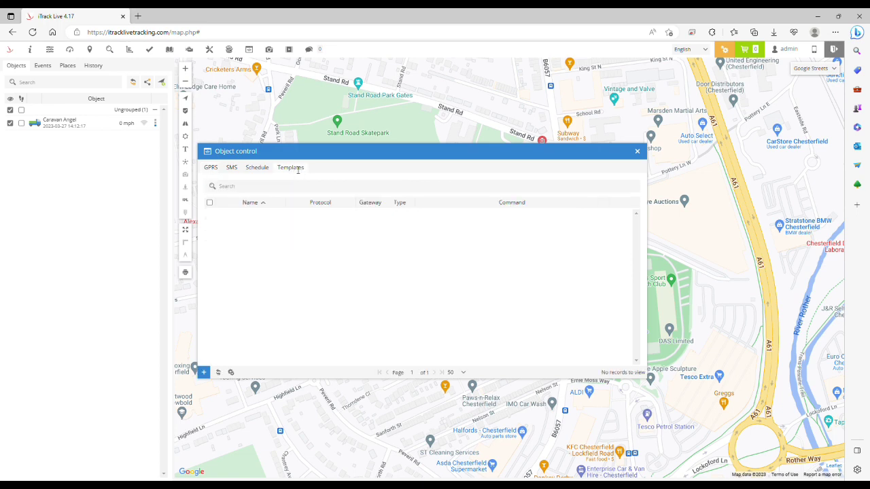
{"action": "left_click", "coordinate": [205, 373]}
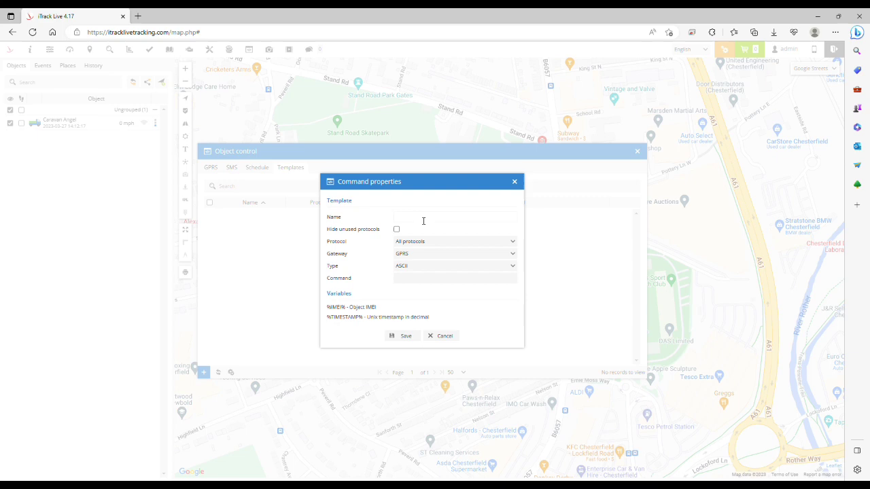
{"action": "type", "text": "Parked Tracking Interval"}
{"action": "left_click", "coordinate": [418, 279]}
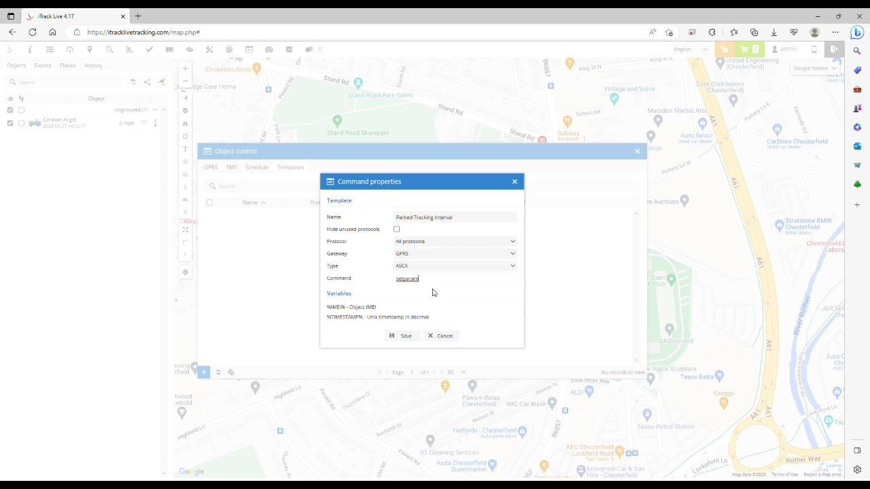
{"action": "type", "text": "setparam 185:86400"}
{"action": "left_click", "coordinate": [407, 337]}
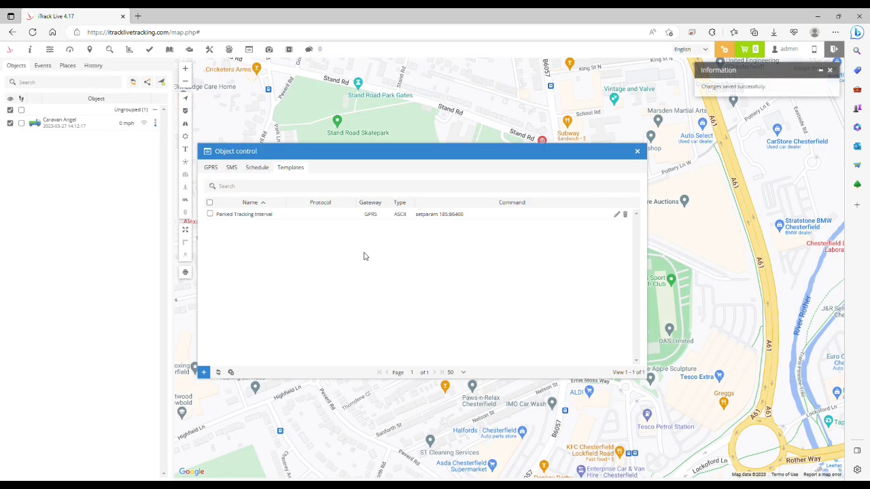
Save another command template named "Moving Tracking Interval" with the command "setparam 186:900", and close the object control window.
{"action": "left_click", "coordinate": [204, 373]}
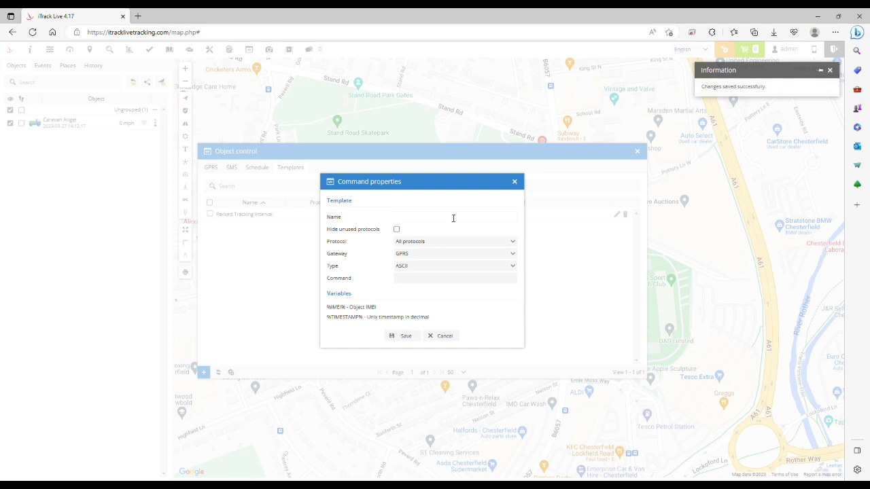
{"action": "type", "text": "Moving Tracking Interval"}
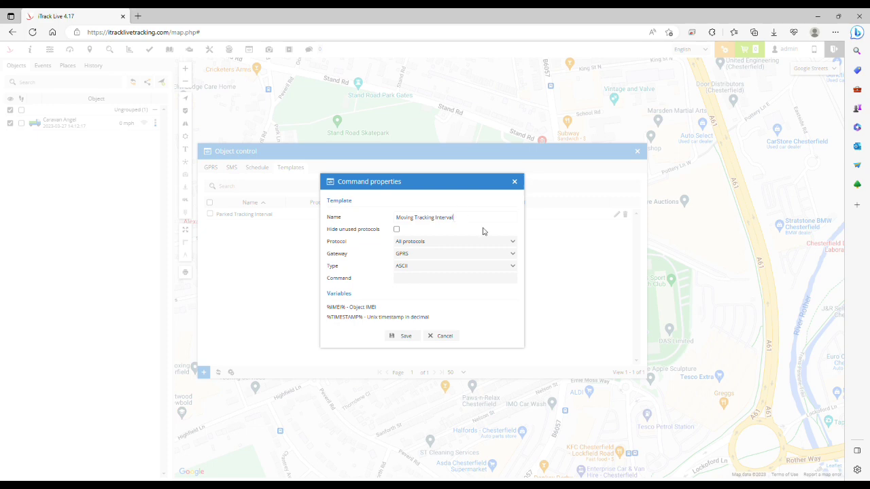
{"action": "left_click", "coordinate": [417, 279]}
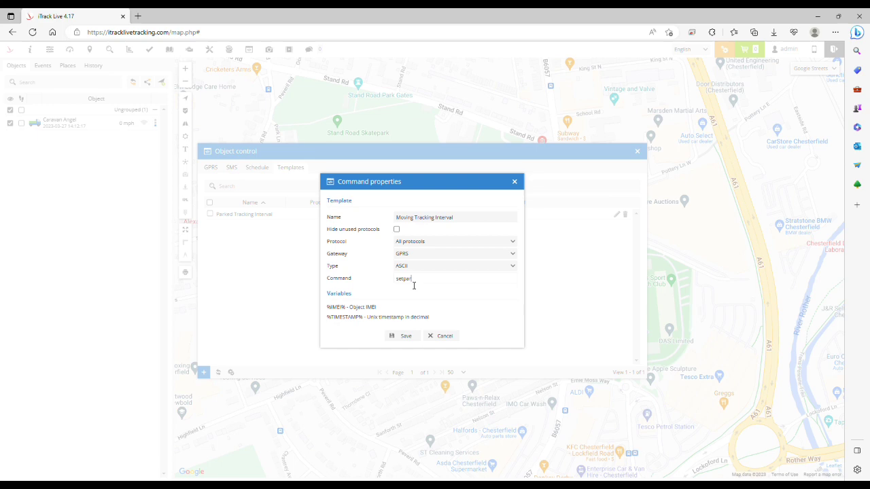
{"action": "type", "text": "setparam 186.900"}
{"action": "left_click", "coordinate": [404, 338]}
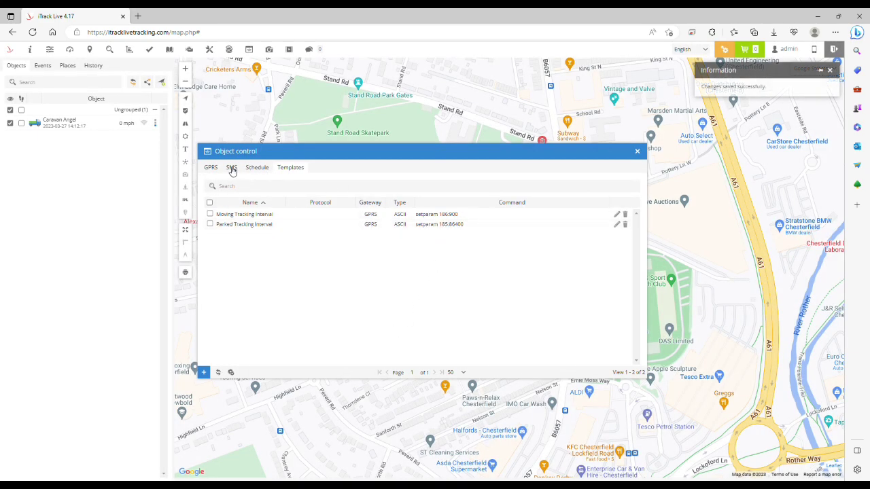
{"action": "left_click", "coordinate": [214, 167]}
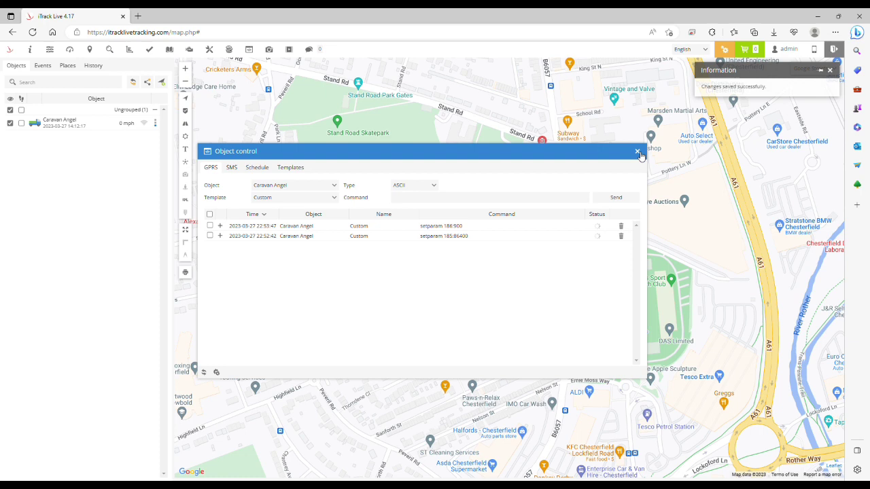
{"action": "left_click", "coordinate": [638, 152]}
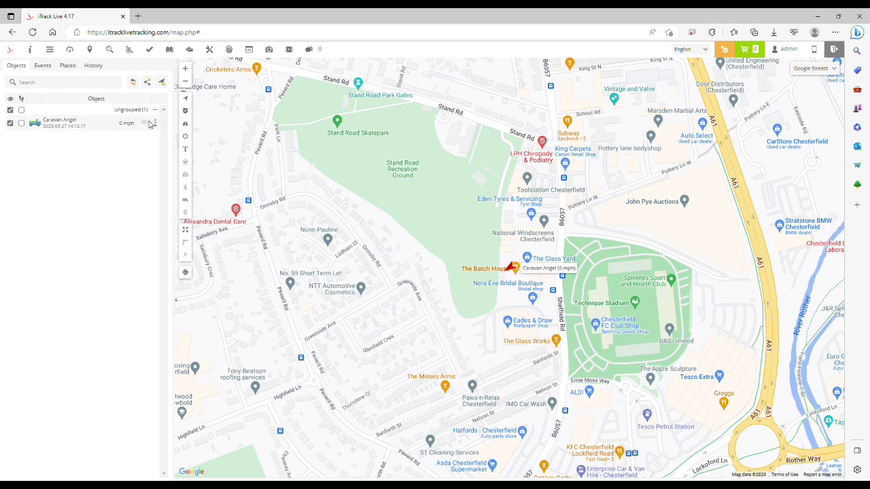
Send Caravan Angel a command from the Parked Tracking Interval template, with its text changed to "setparam 185:24000".
{"action": "left_click", "coordinate": [155, 124]}
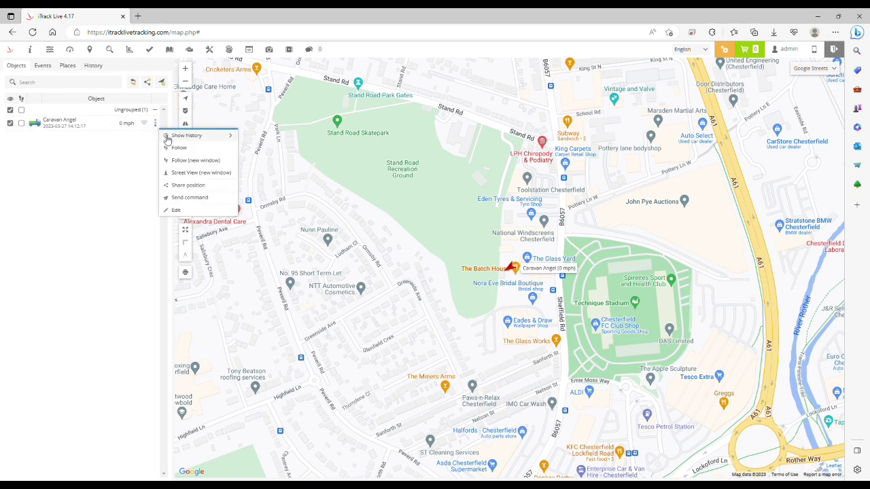
{"action": "left_click", "coordinate": [191, 199]}
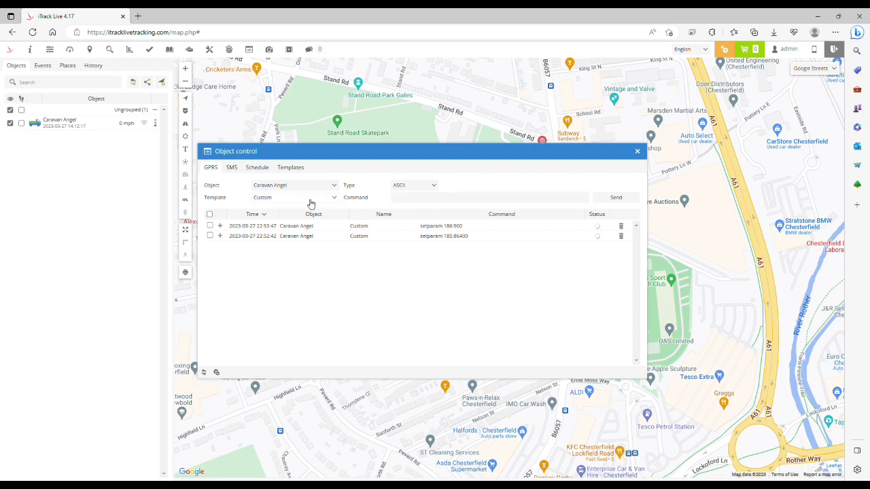
{"action": "left_click", "coordinate": [334, 199]}
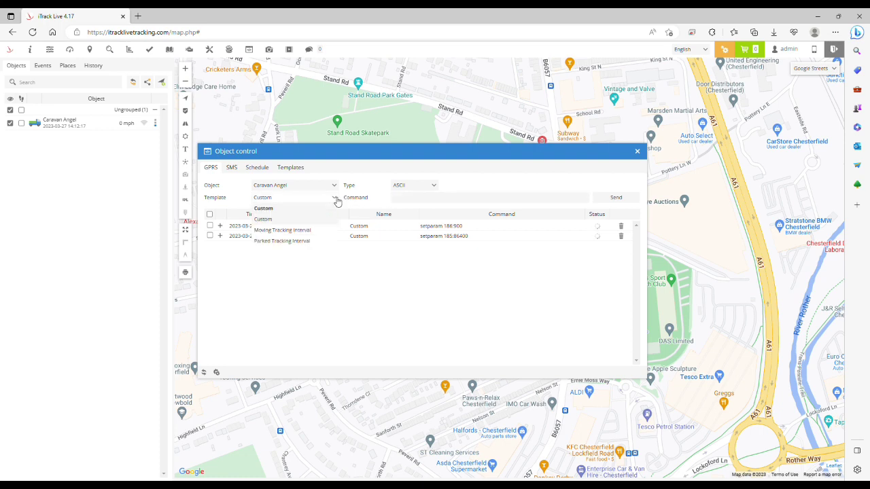
{"action": "left_click", "coordinate": [308, 243]}
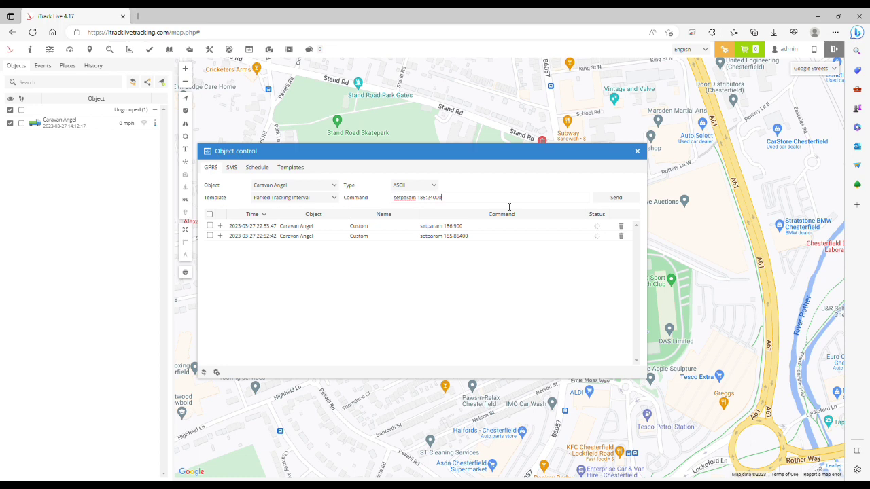
{"action": "left_click", "coordinate": [624, 200]}
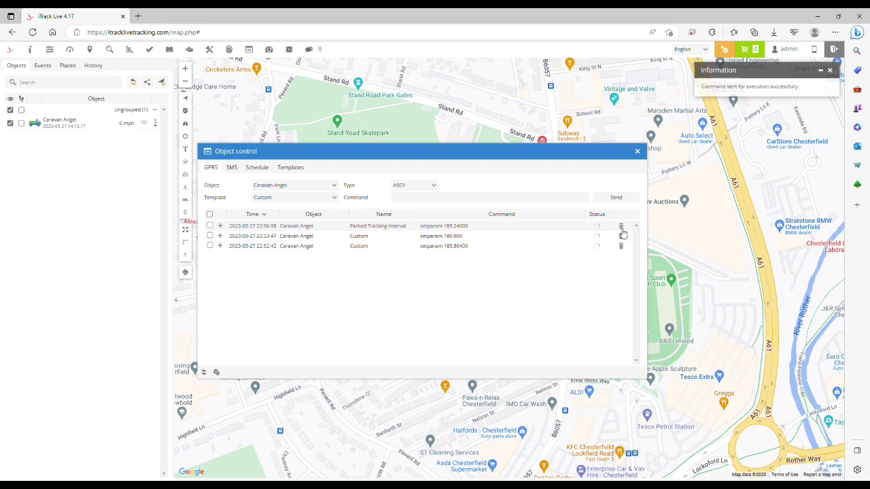
Delete all three commands from Caravan Angel's GPRS command list and close the object control window.
{"action": "left_click", "coordinate": [621, 227]}
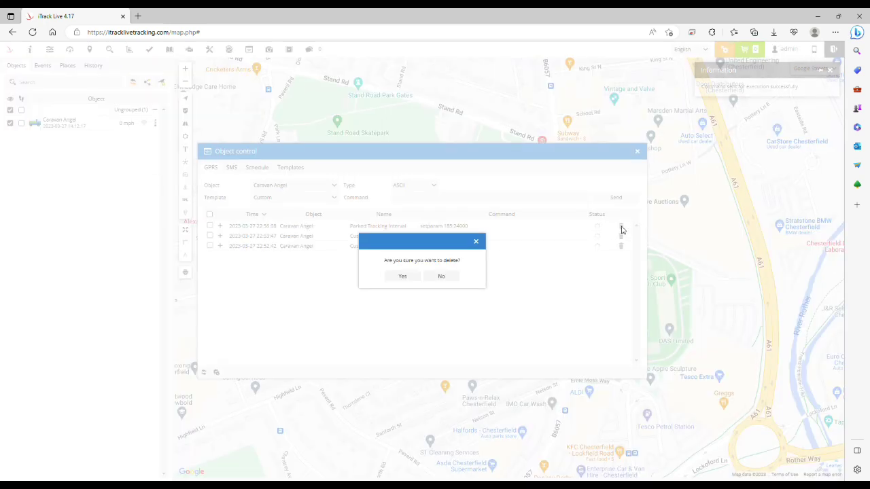
{"action": "left_click", "coordinate": [402, 276]}
{"action": "left_click", "coordinate": [621, 227]}
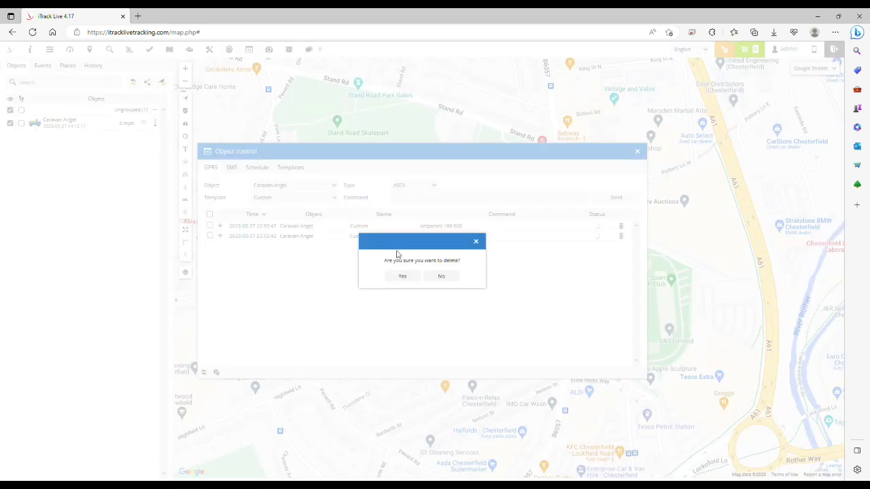
{"action": "left_click", "coordinate": [402, 276]}
{"action": "left_click", "coordinate": [621, 227]}
{"action": "left_click", "coordinate": [402, 276]}
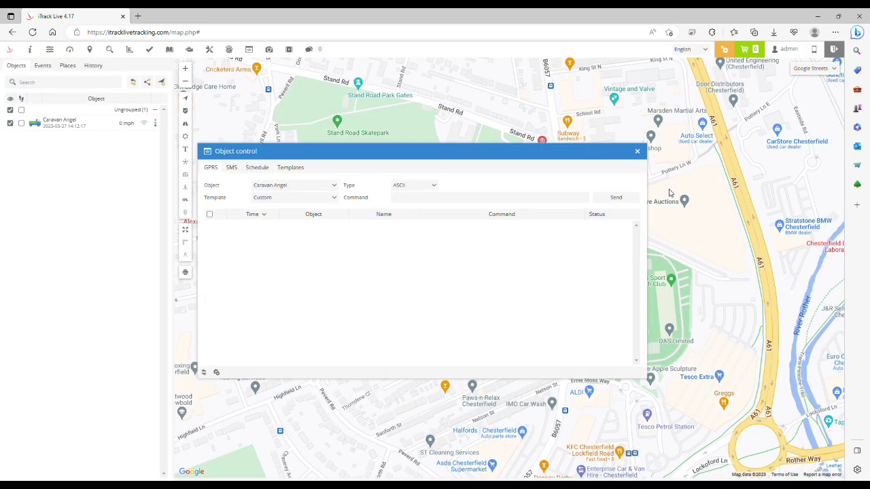
{"action": "left_click", "coordinate": [637, 151]}
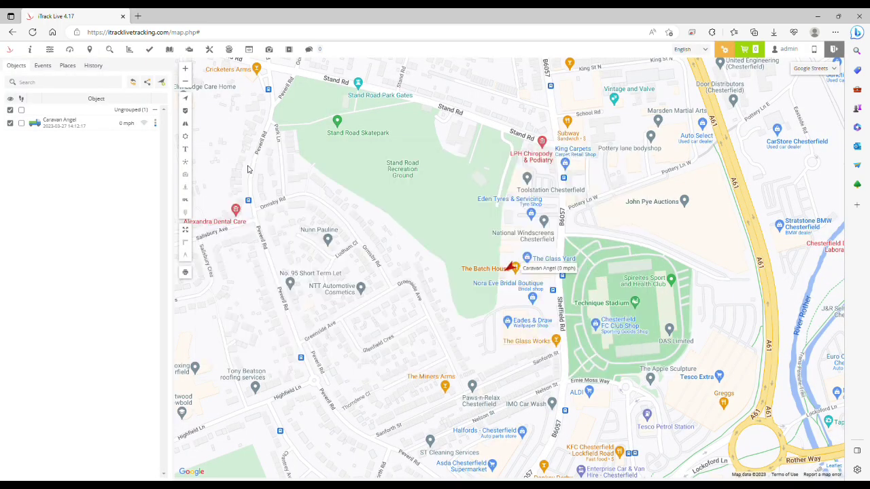